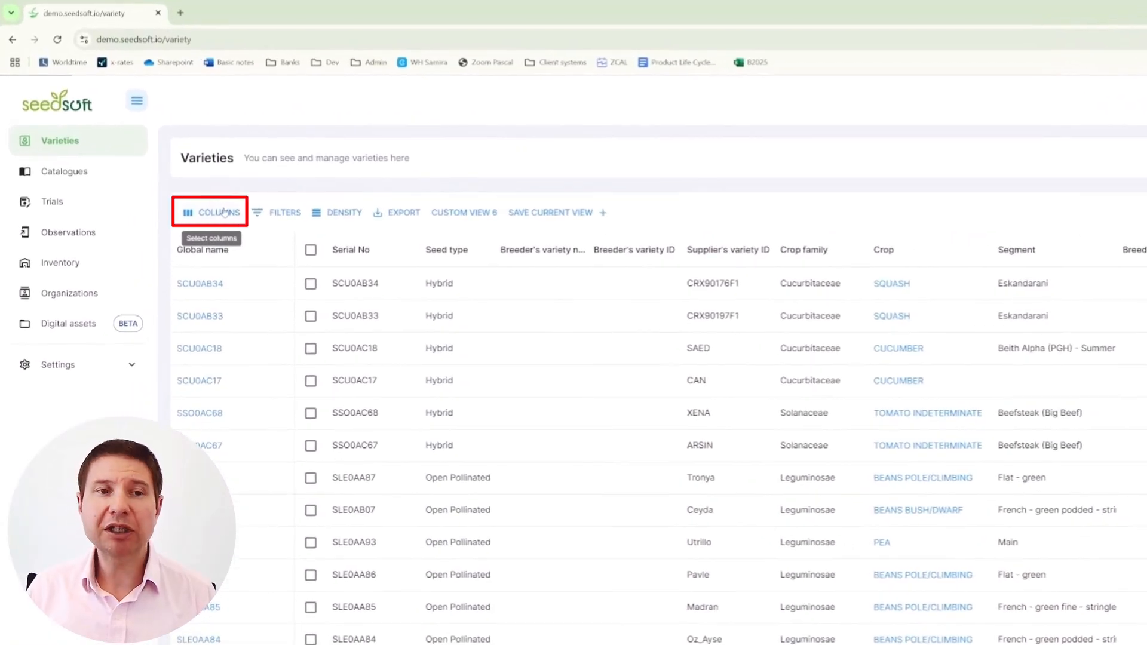
Hide the Seed type, Breeder's variety ID and Breeder's variety name columns in the varieties table.
click(224, 212)
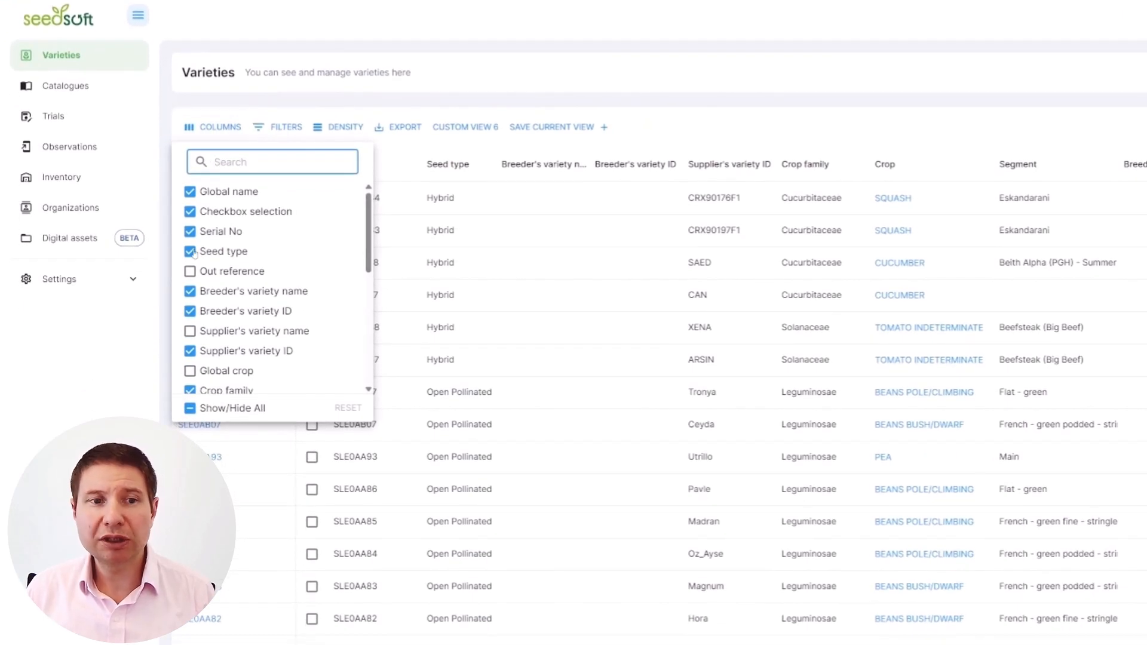
click(190, 252)
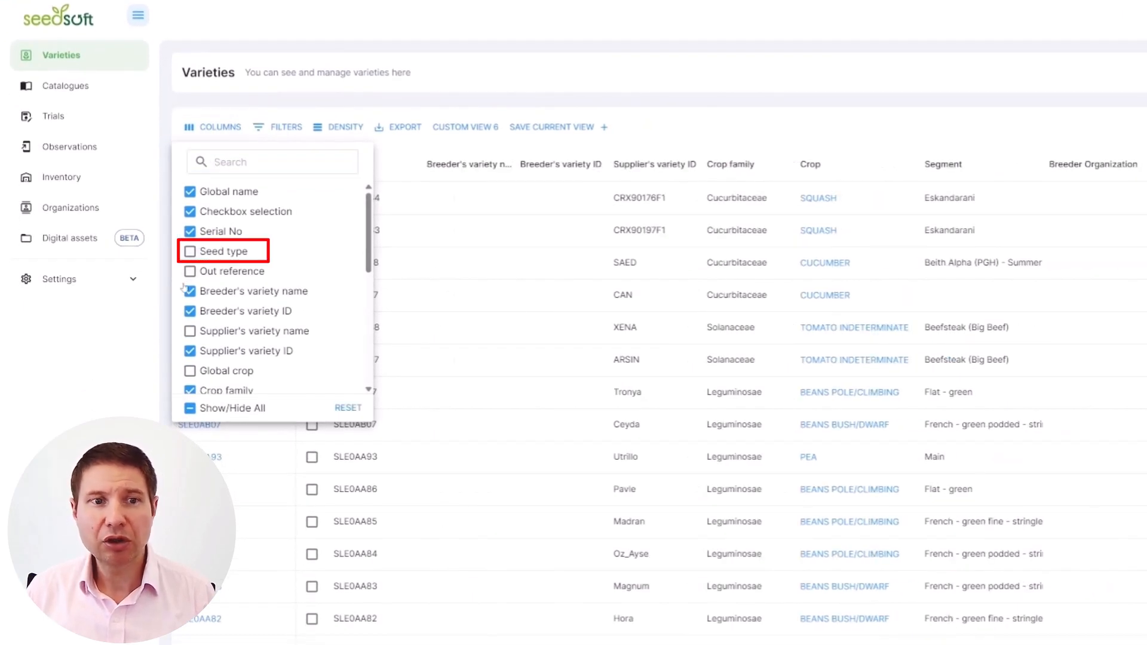
click(190, 311)
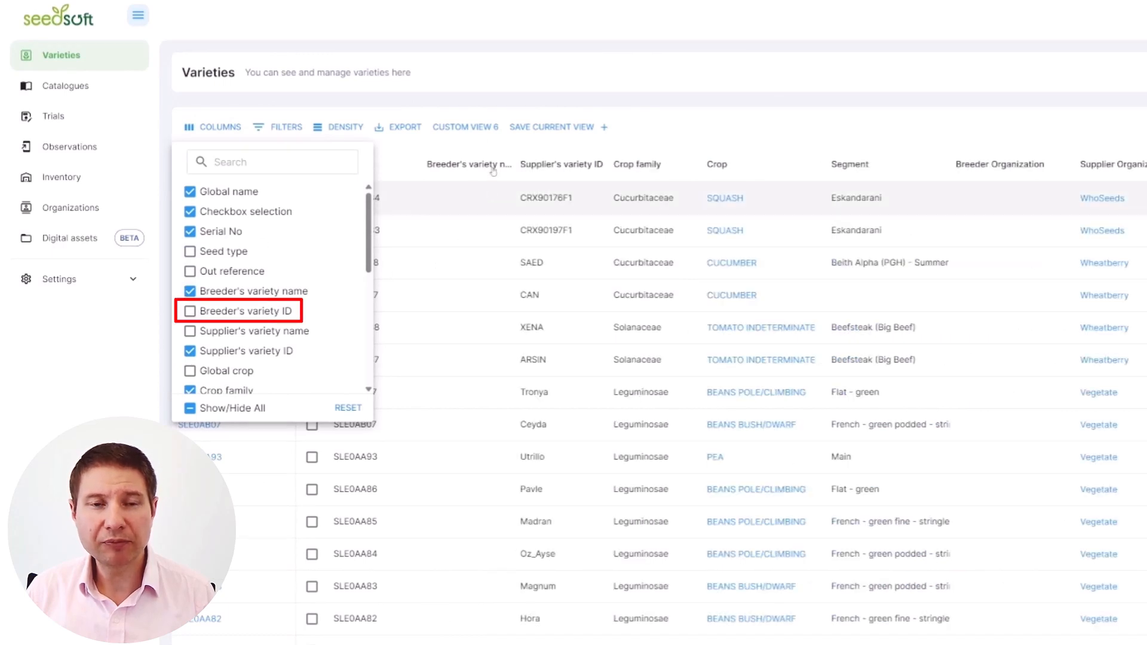
click(569, 72)
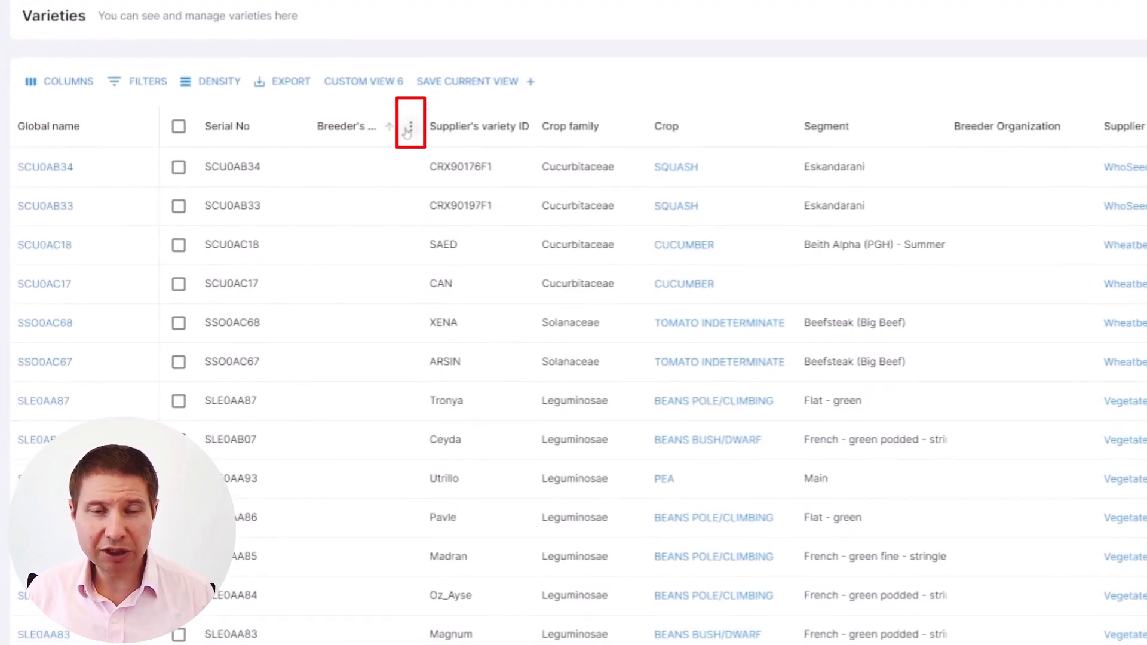
click(410, 132)
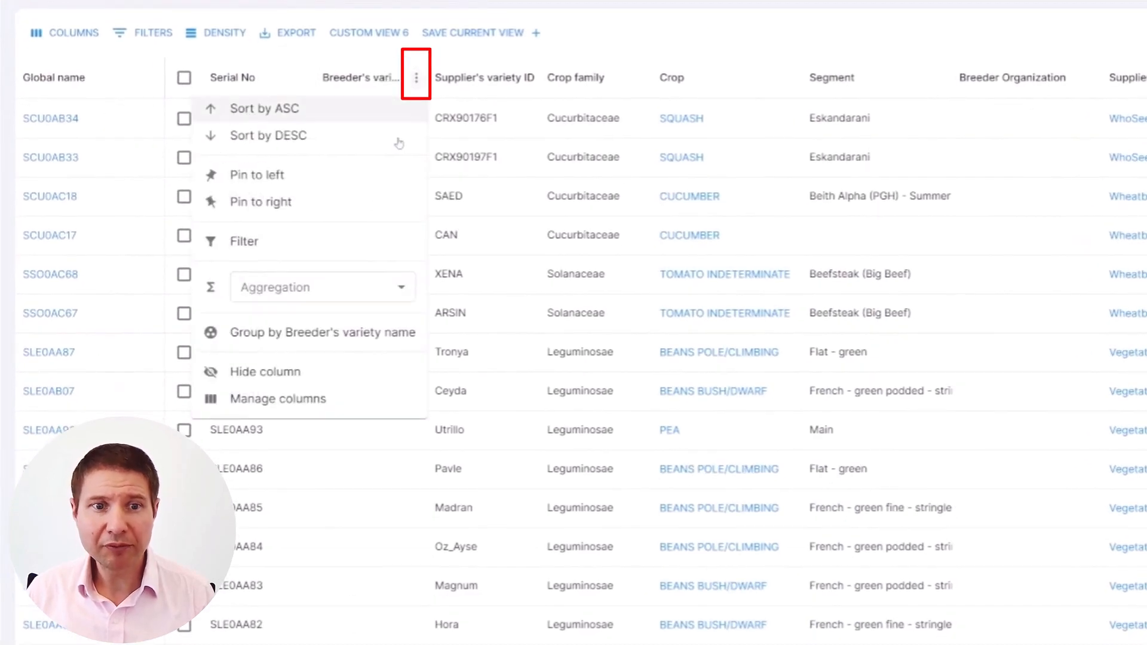
click(311, 361)
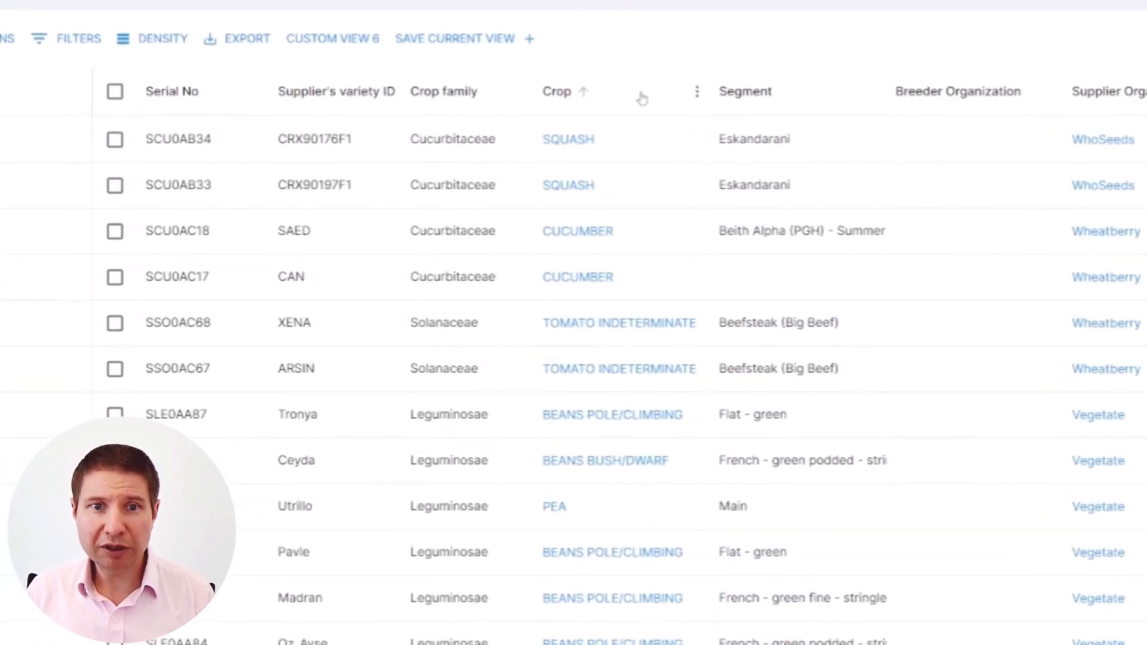
Move the Crop column directly after Serial No and pin the Supplier Organization column to the right.
drag(642, 98, 295, 89)
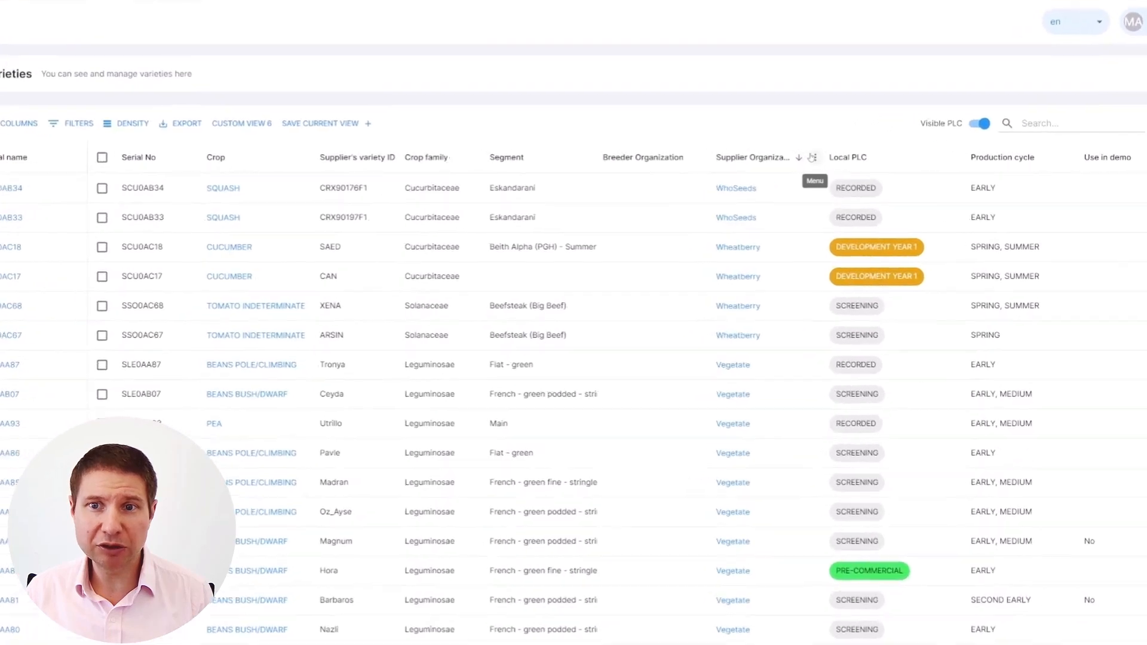
click(812, 157)
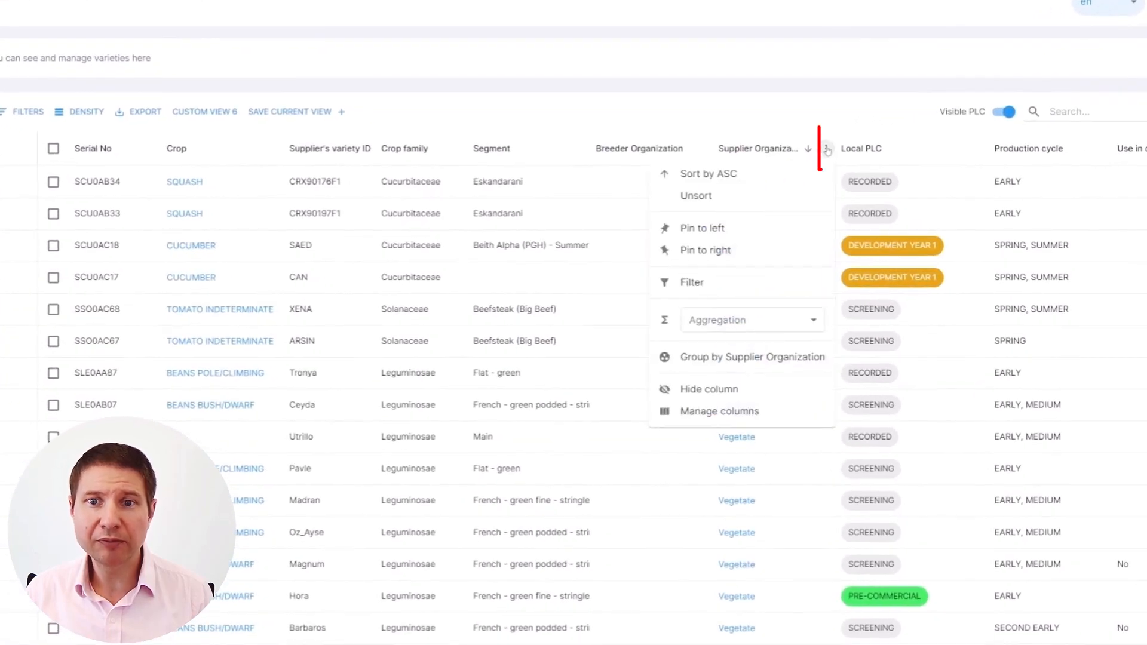
click(727, 251)
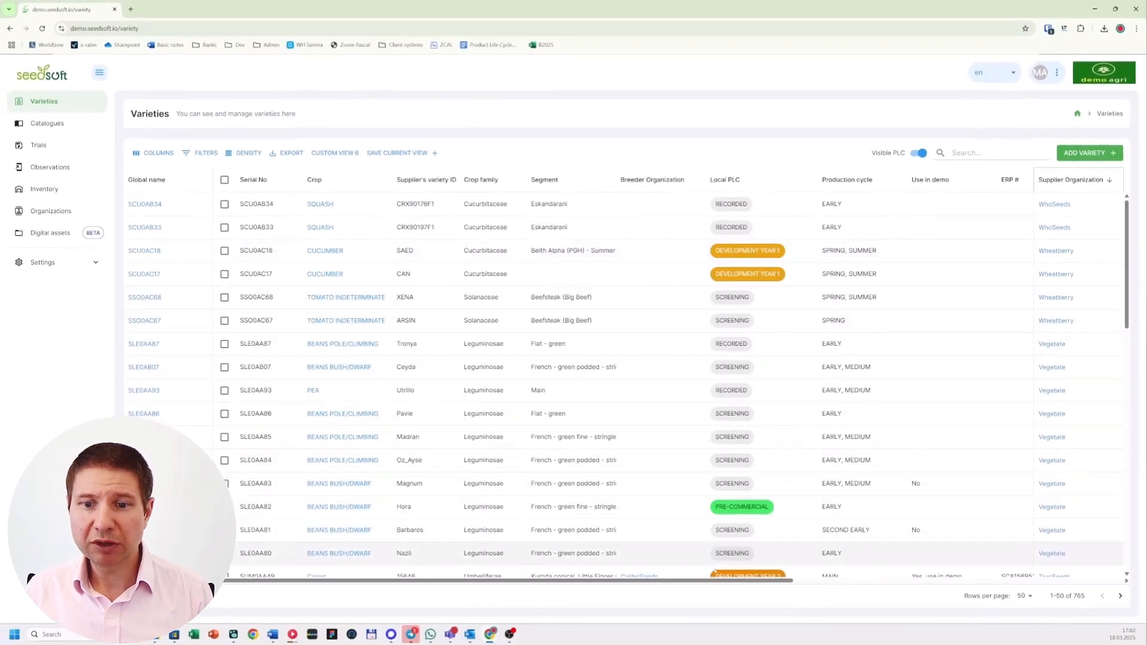
mouse_move(709, 583)
mouse_down()
mouse_move(842, 582)
mouse_move(675, 580)
mouse_move(854, 575)
mouse_move(685, 563)
mouse_up()
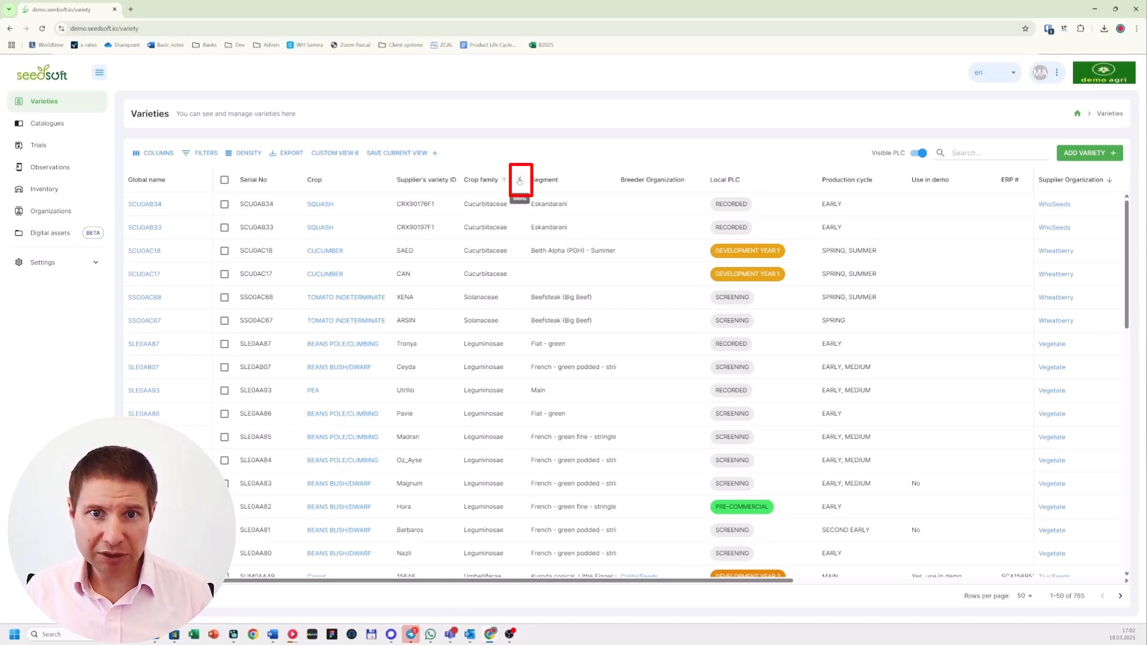
Filter the varieties so that Crop family is Cucurbitaceae, and review the applied filter.
click(519, 181)
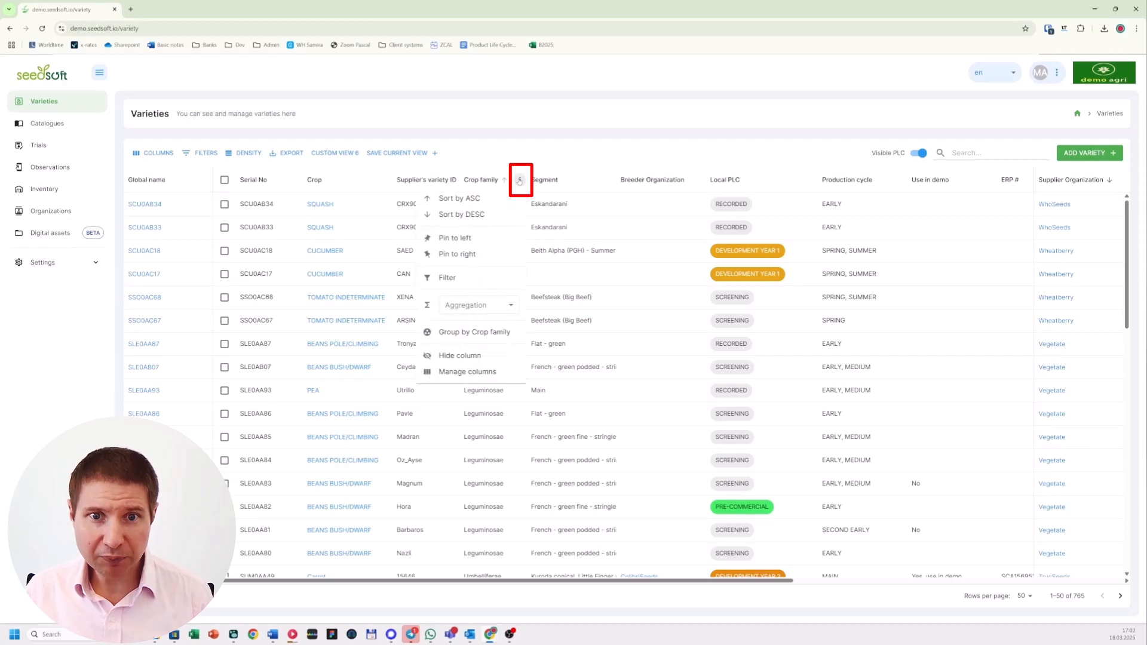
click(476, 279)
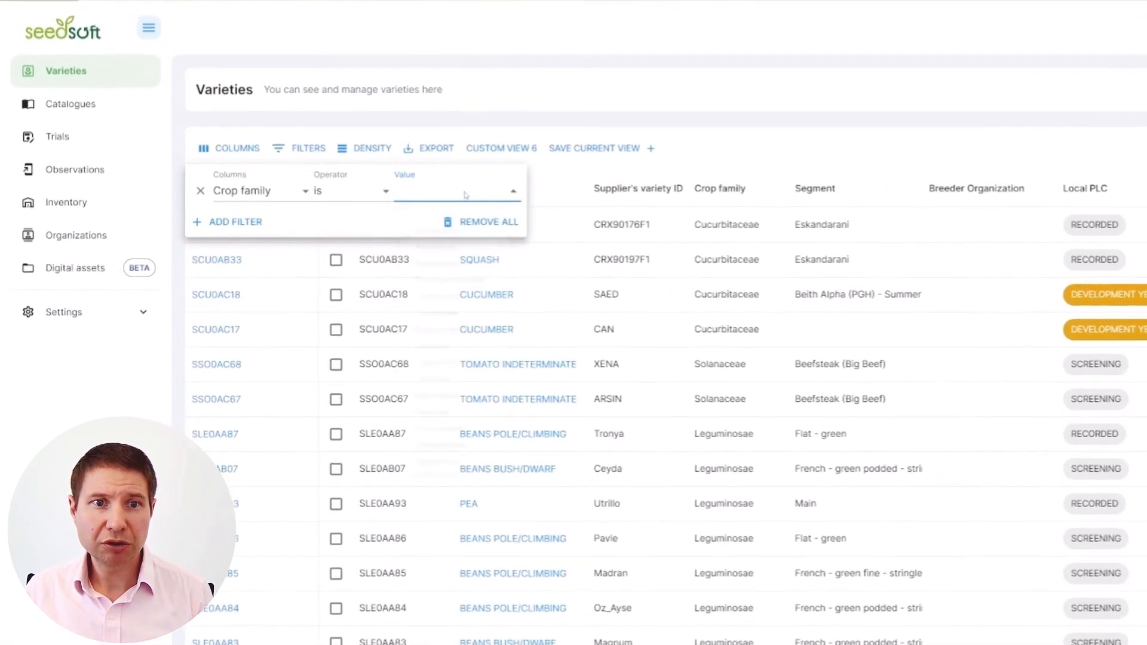
click(301, 181)
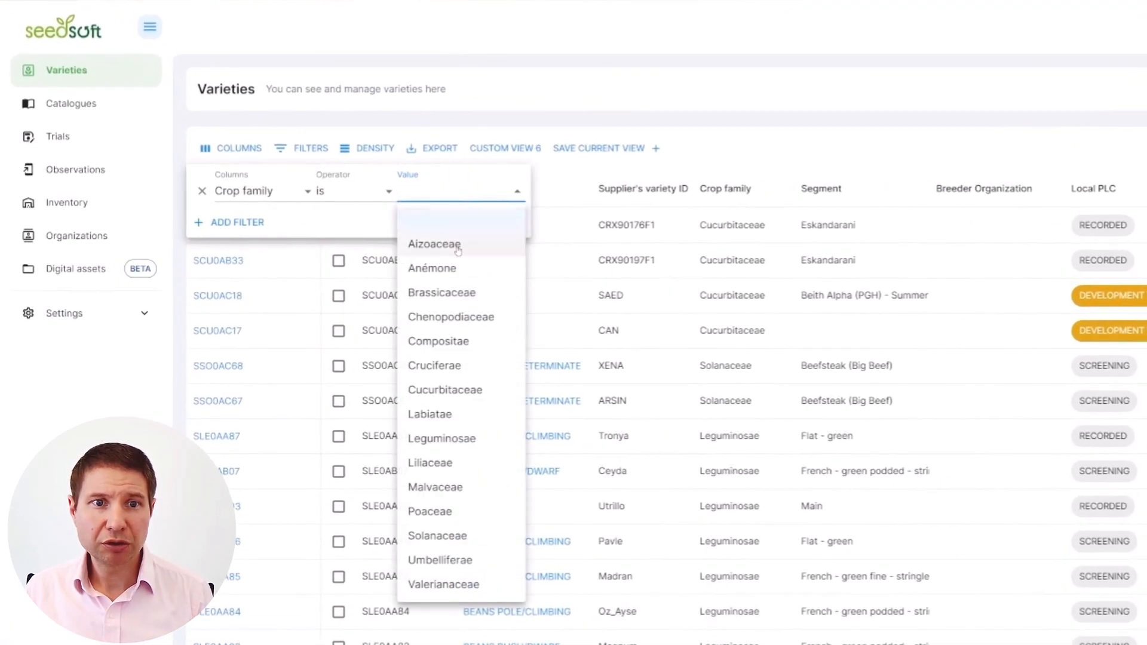
click(445, 390)
click(821, 93)
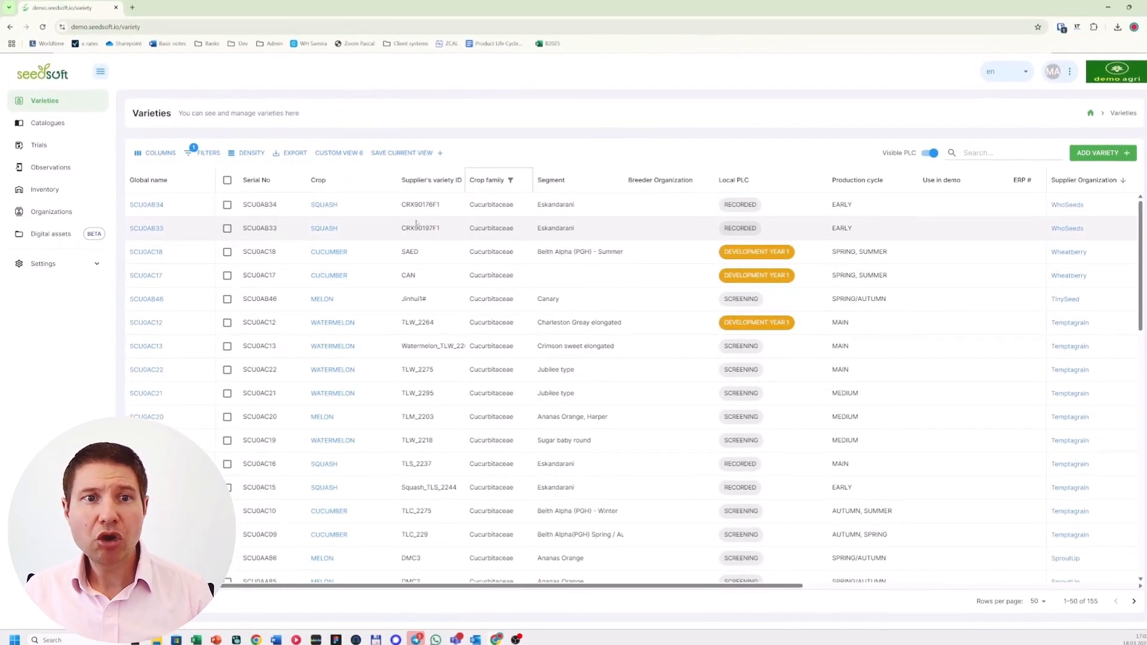
click(215, 153)
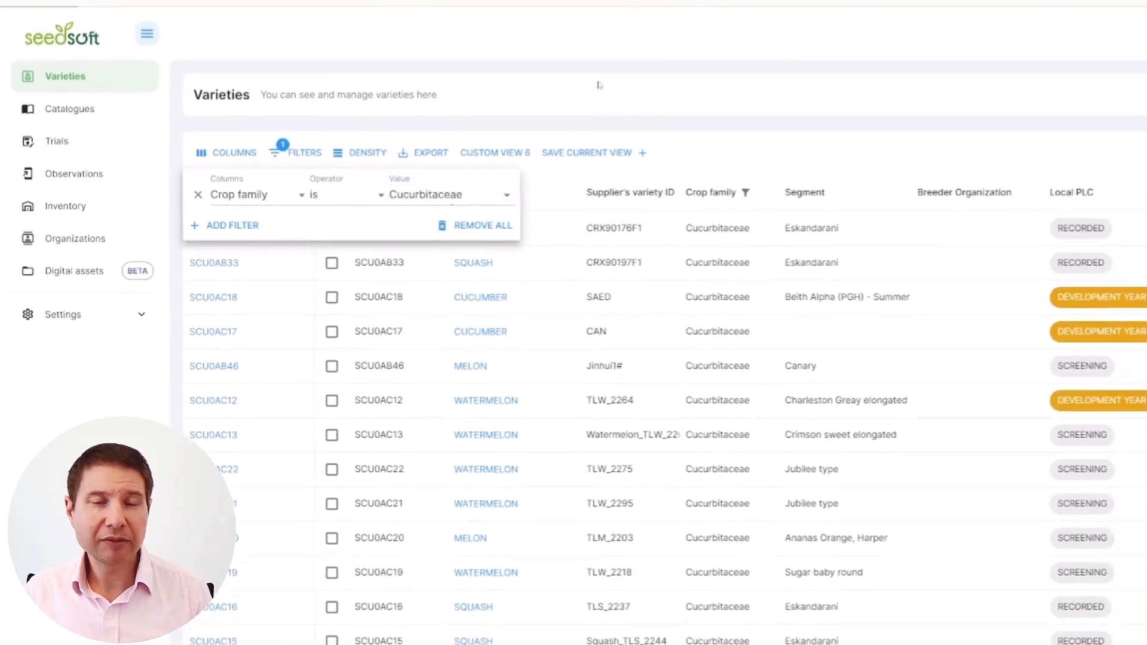
click(650, 80)
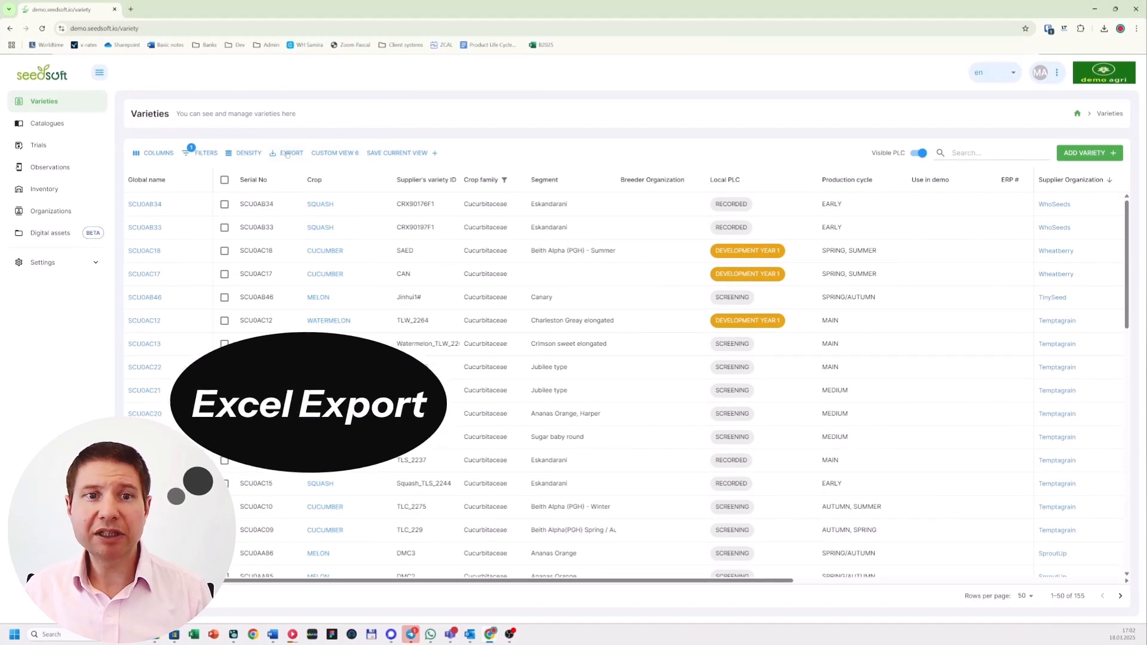
Download the filtered varieties as an Excel file and sort the table by Production cycle in descending order.
click(288, 153)
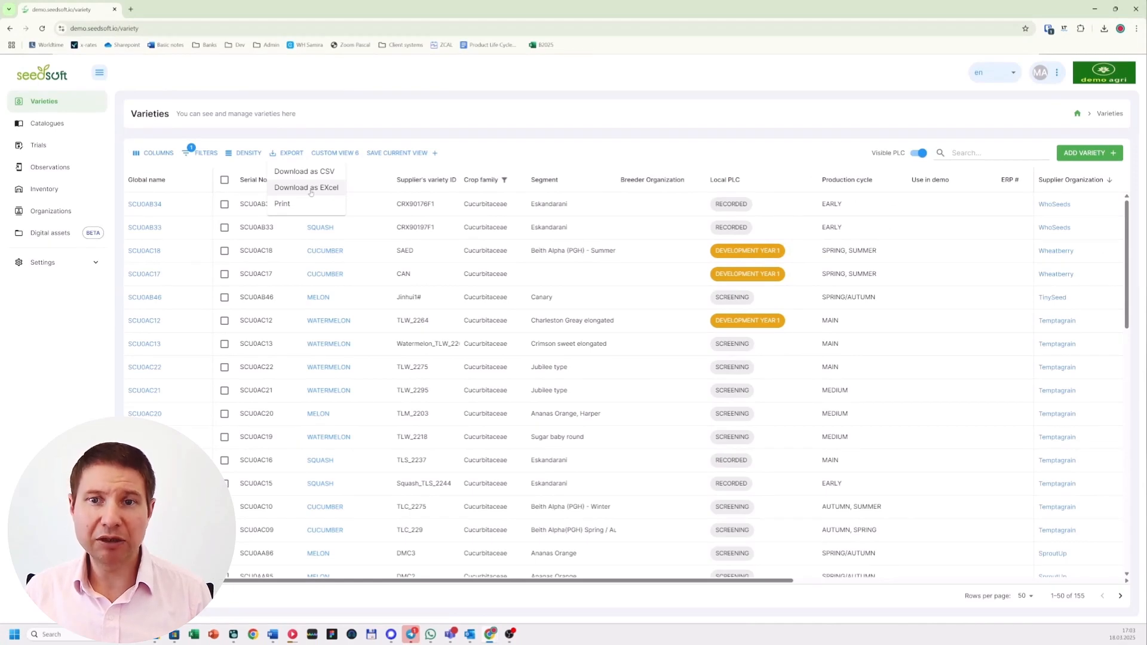
click(311, 190)
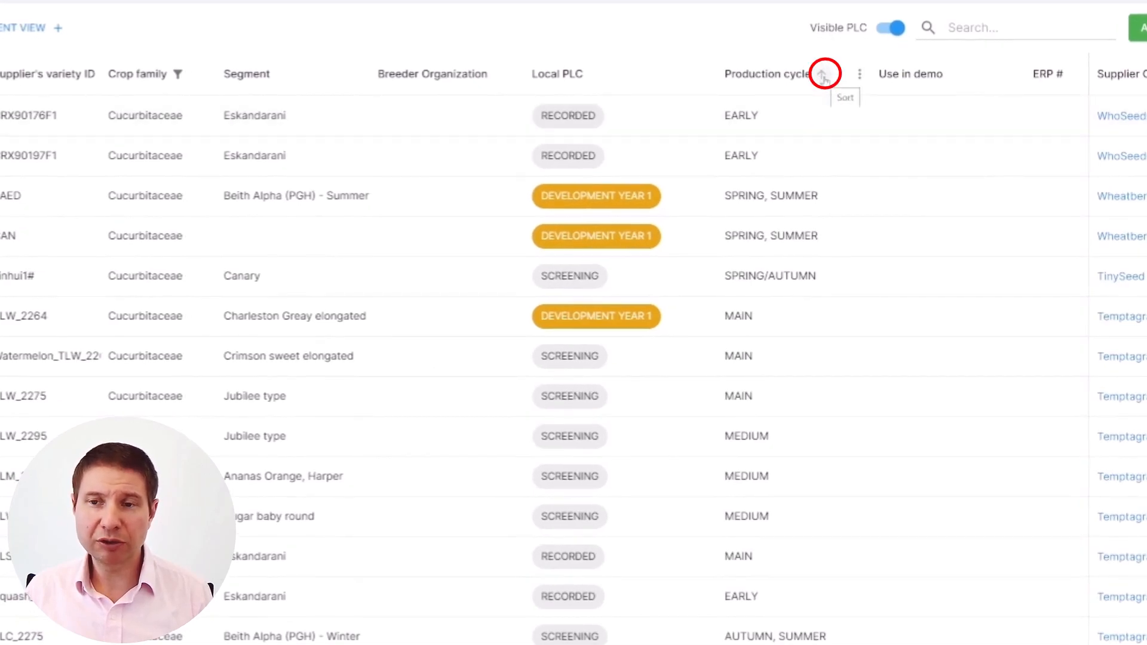
click(823, 75)
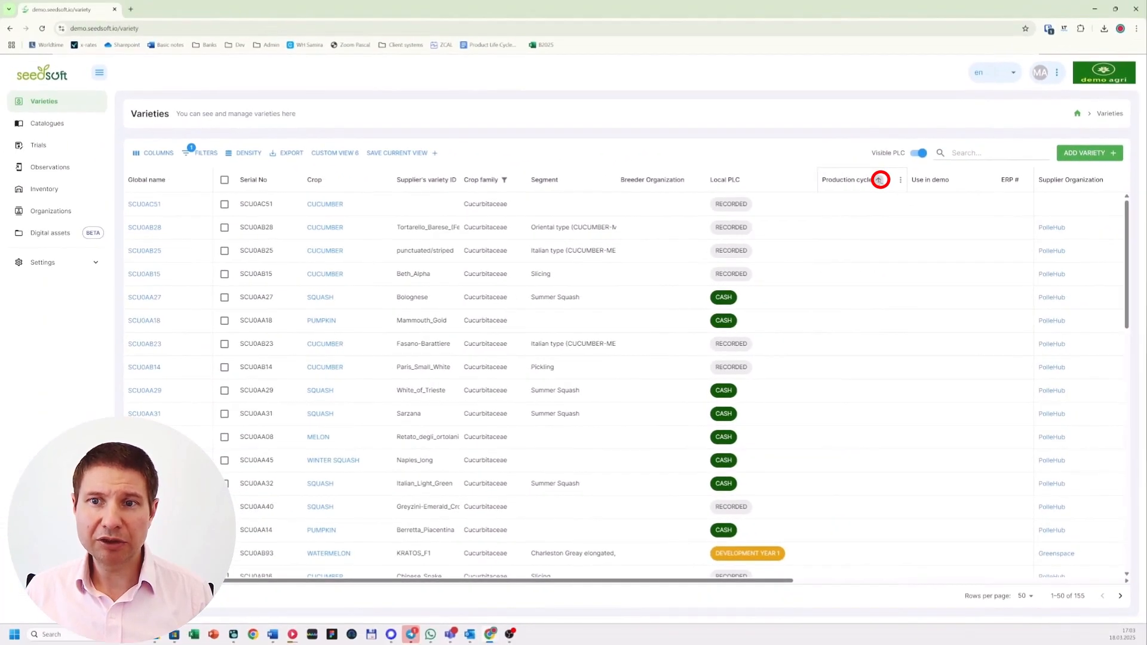
click(879, 179)
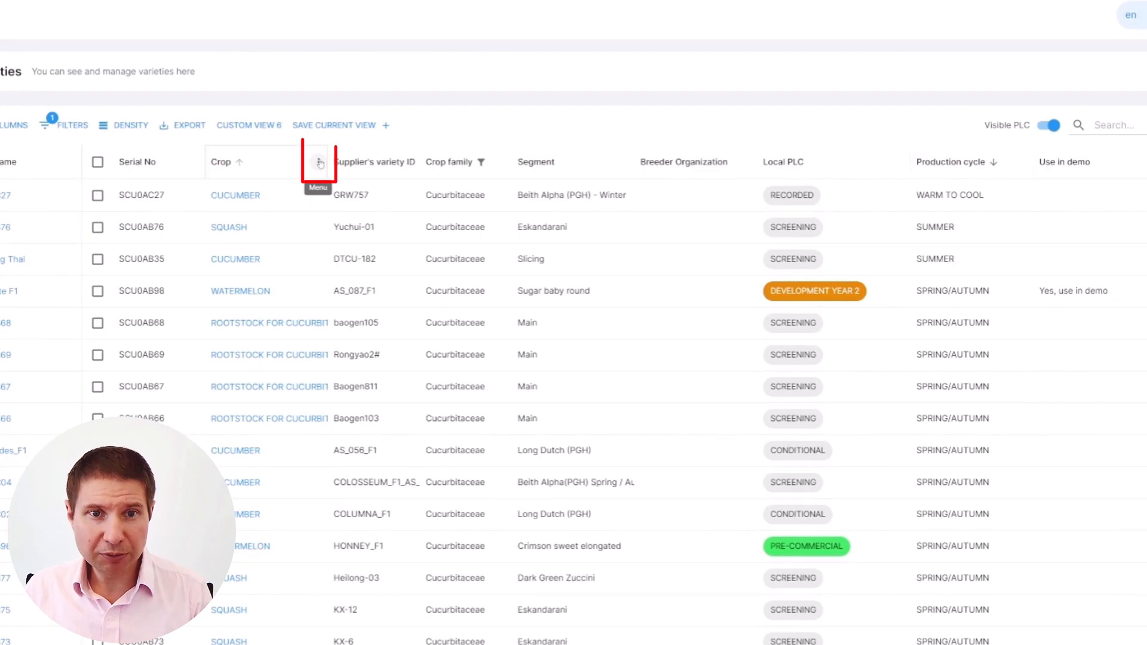
Group the varieties by Crop, look through the MELON group's entries and collapse that group again.
click(320, 164)
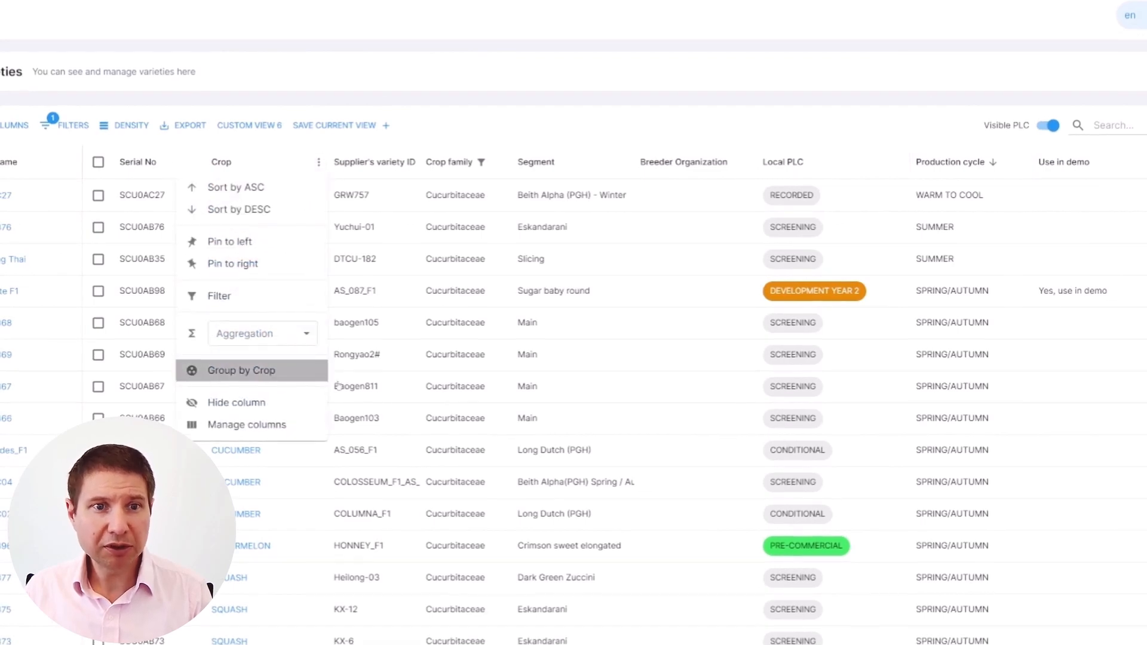
click(251, 371)
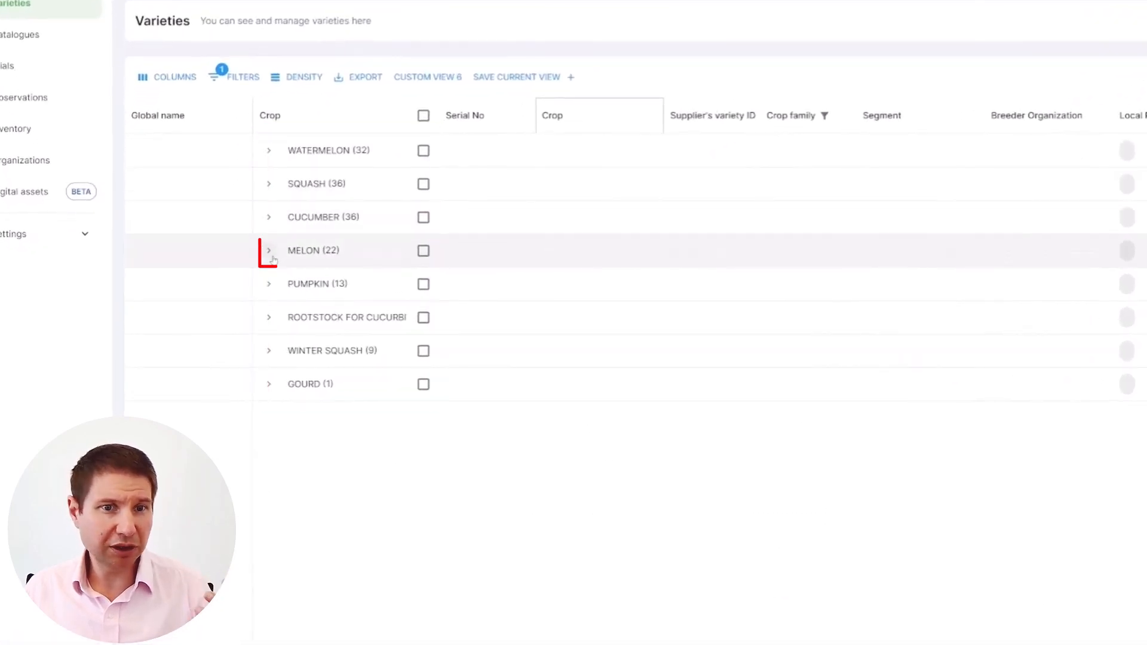
click(269, 251)
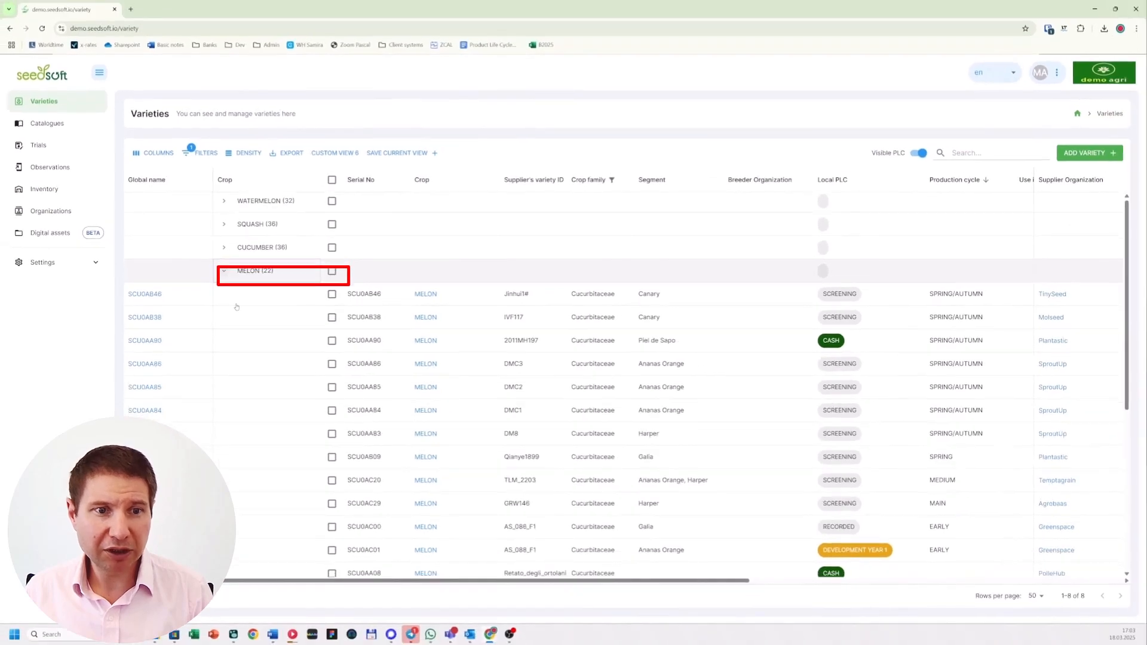
scroll(327, 402, down, 5)
scroll(263, 378, up, 4)
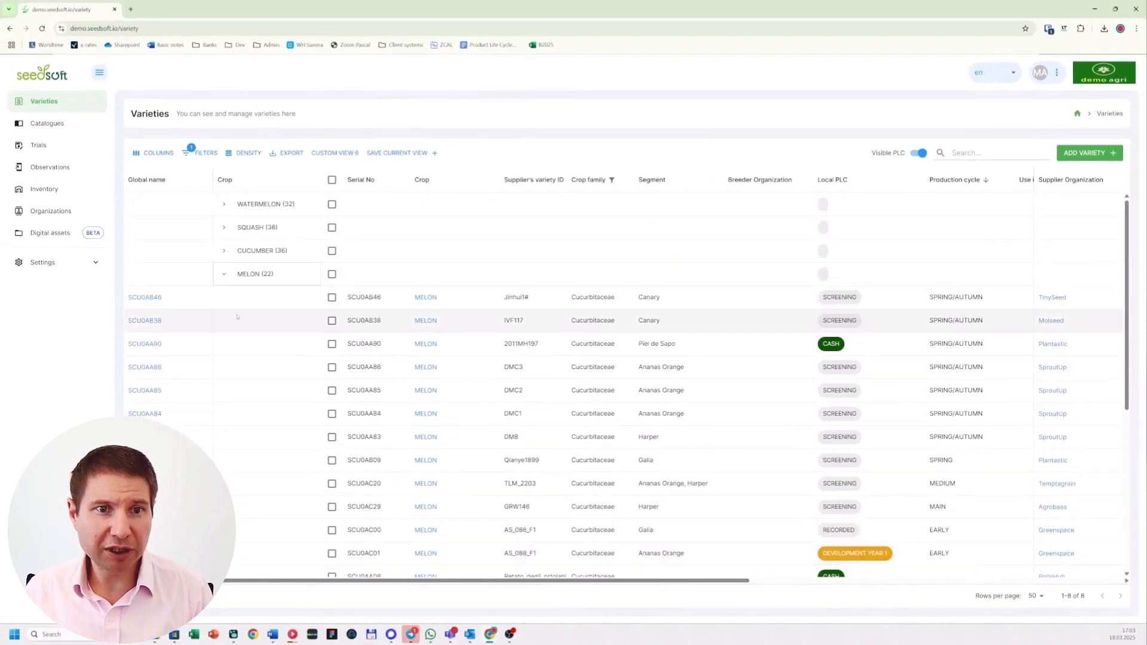
click(225, 275)
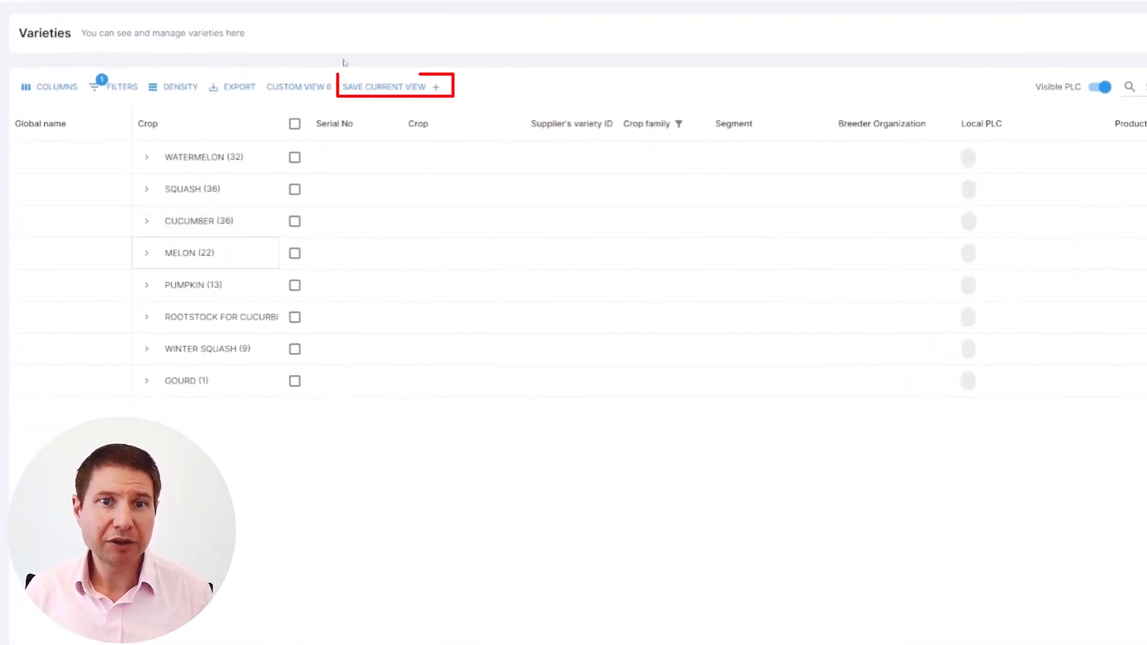
Save the current table layout as a custom view labelled "my favorite view" and open the list of saved views.
click(385, 86)
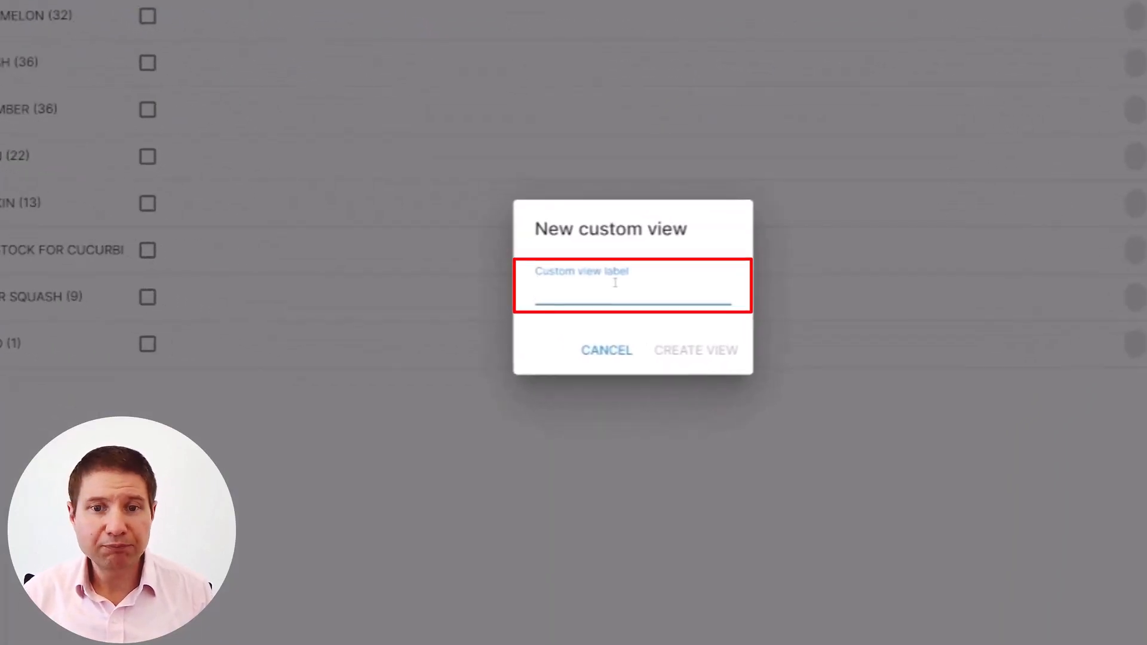
text(my)
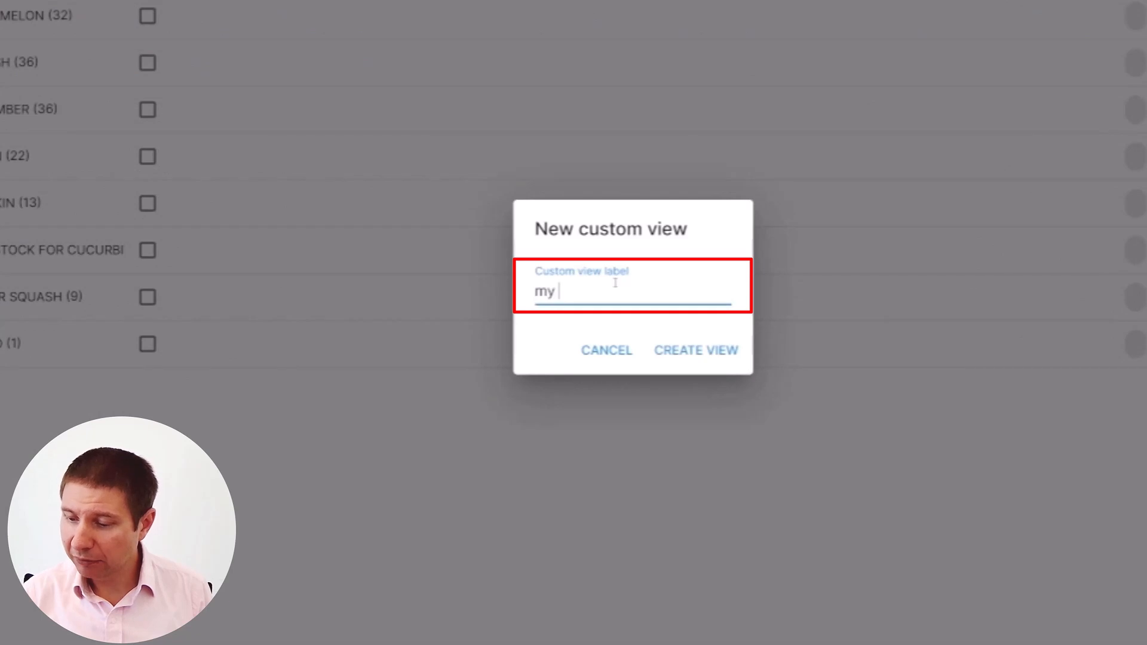
text( favori)
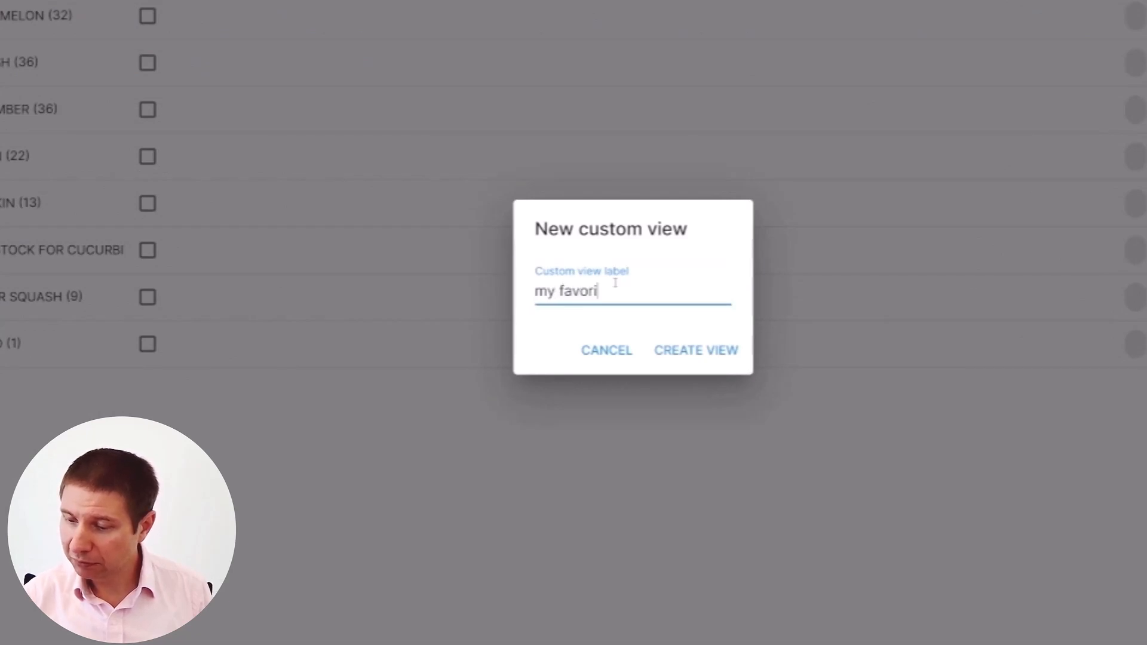
text(te view)
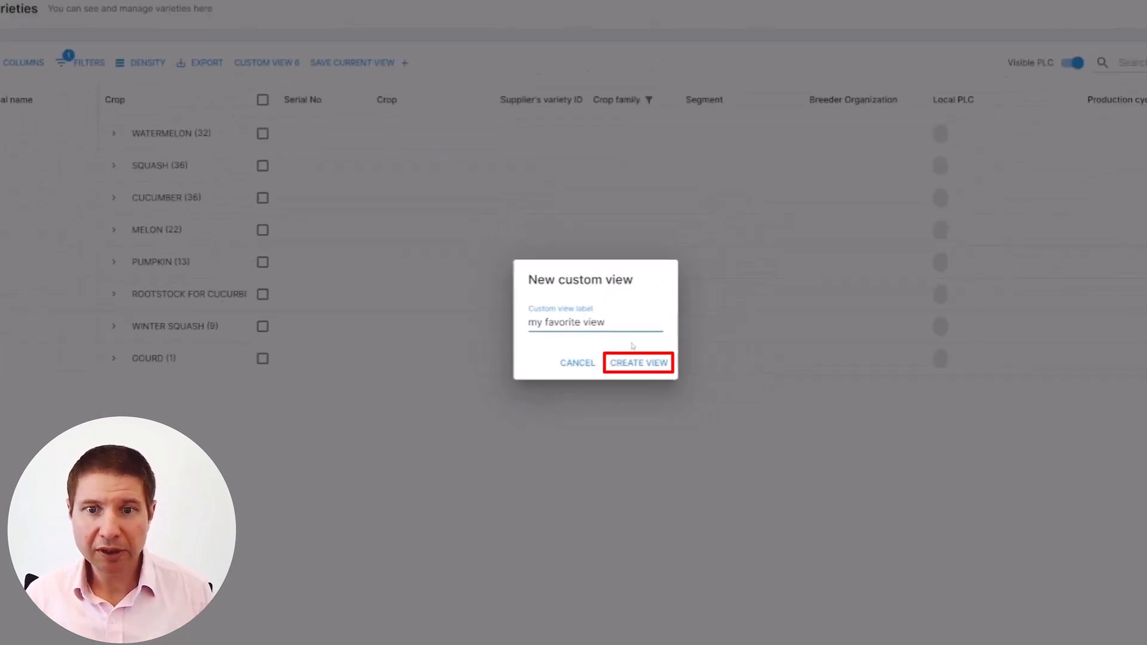
click(639, 363)
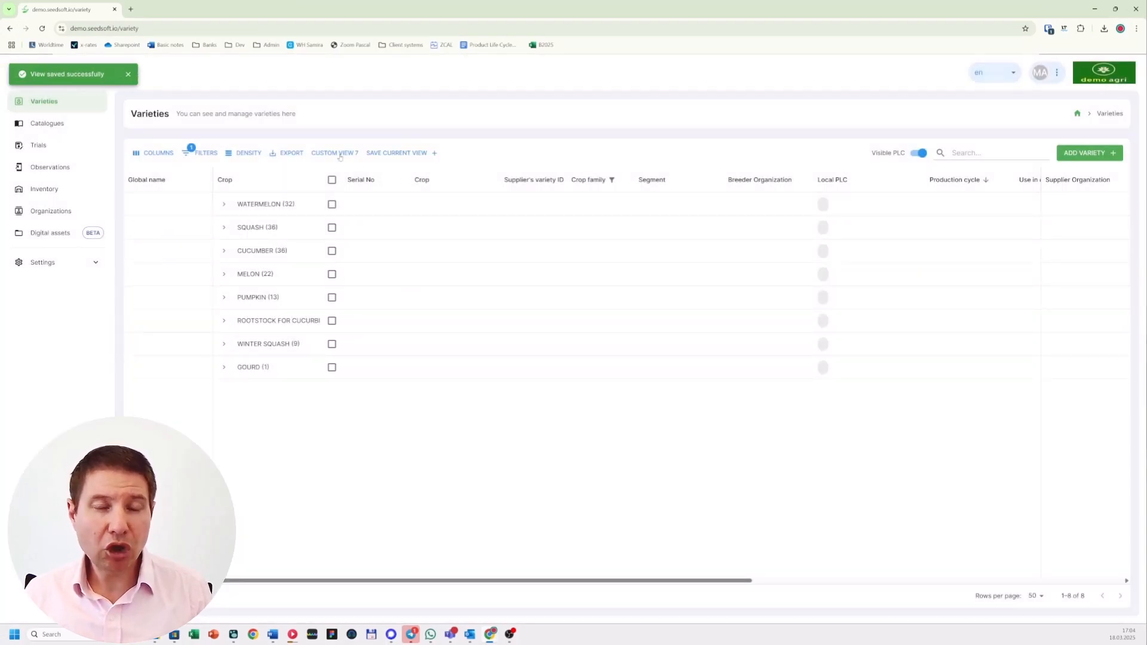
click(340, 155)
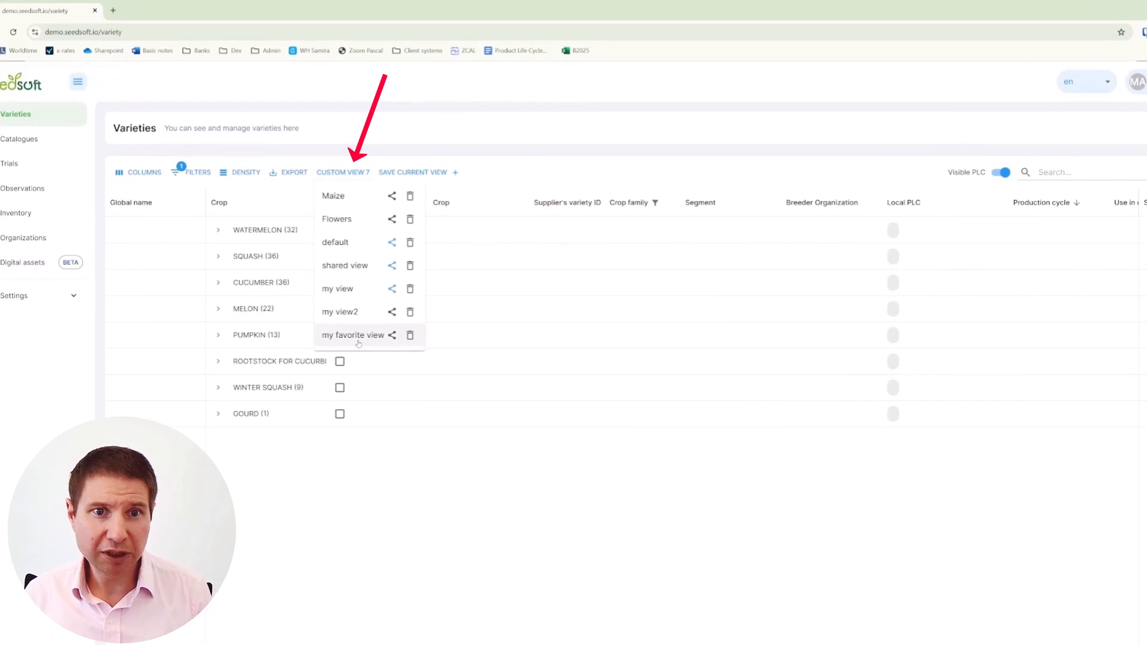